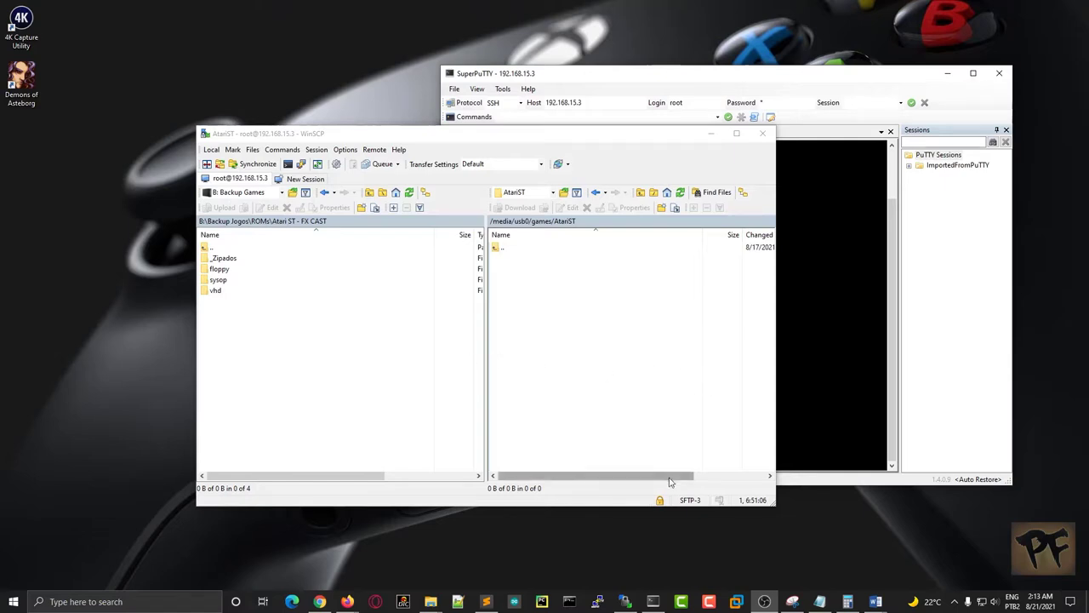
Check the _Computer folder under /media/usb0 for the AtariST core file AtariST_20210724.rbf
double_click(502, 248)
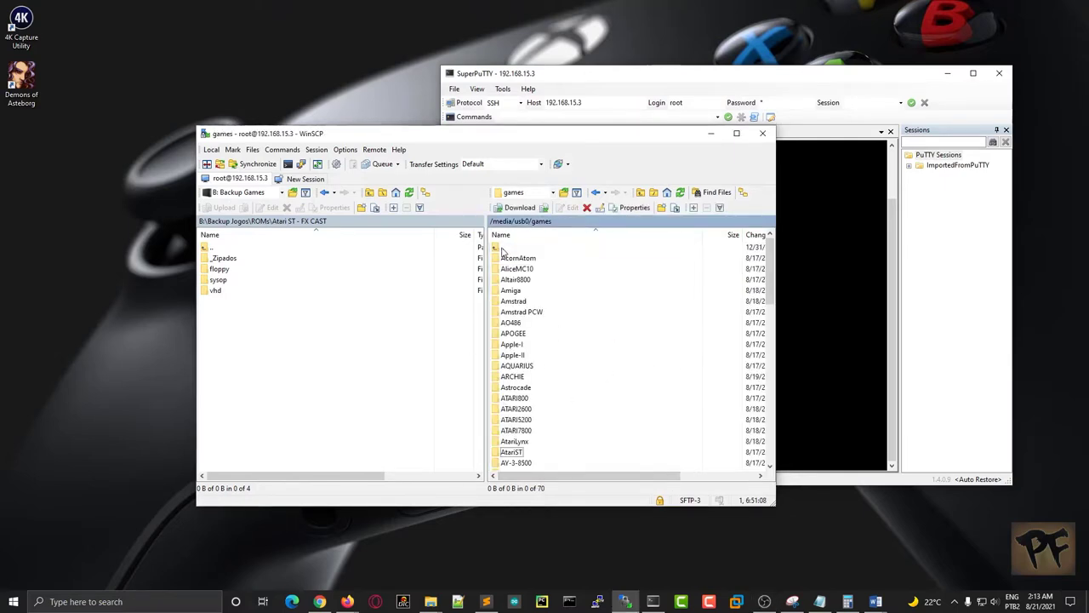
click(503, 248)
double_click(504, 248)
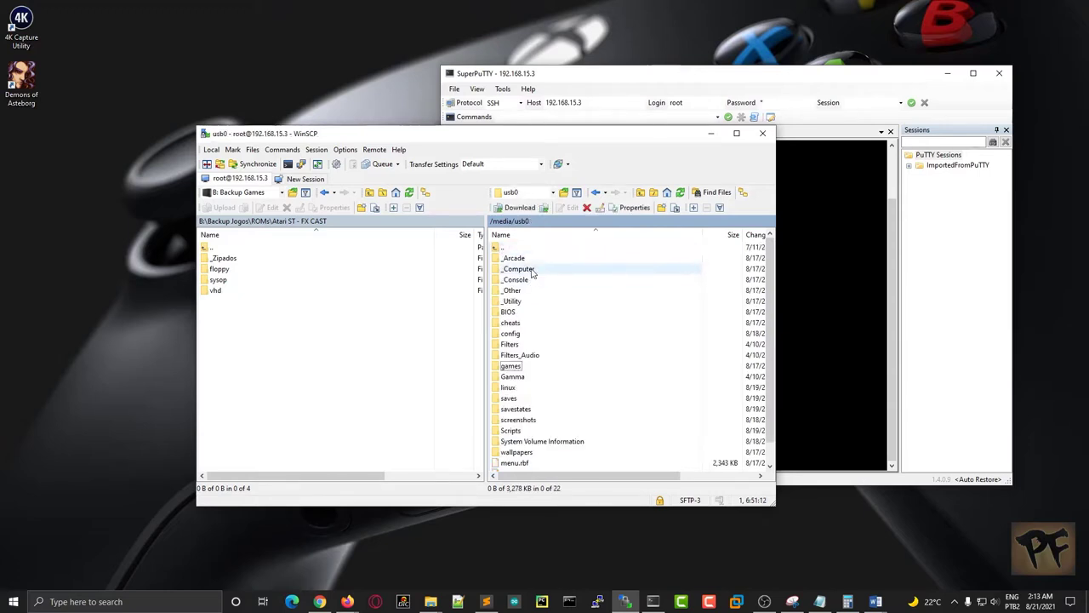
double_click(532, 270)
scroll(544, 306, down, 1)
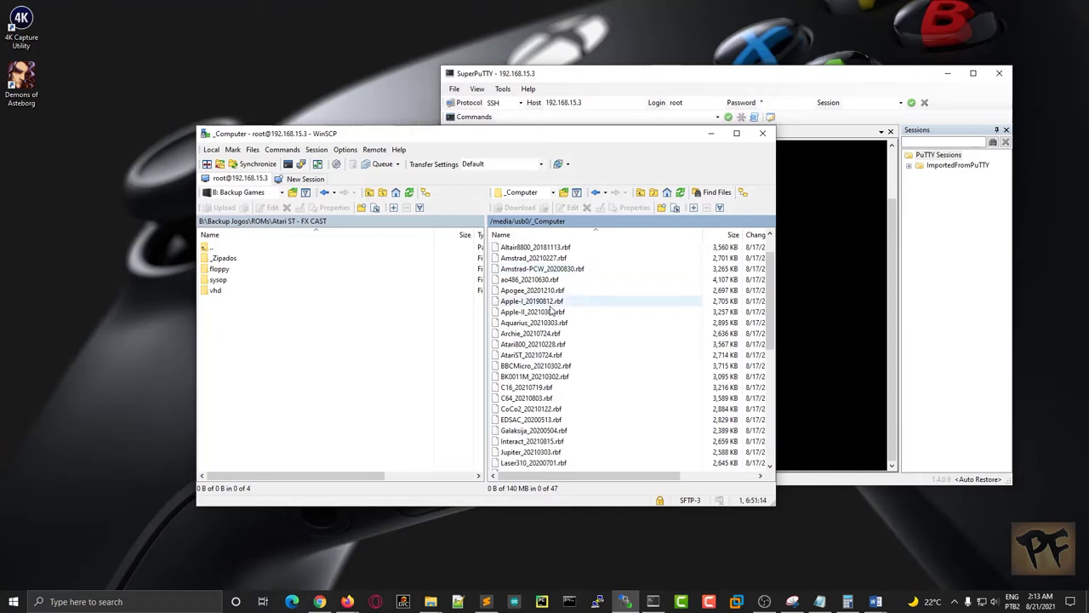
click(554, 355)
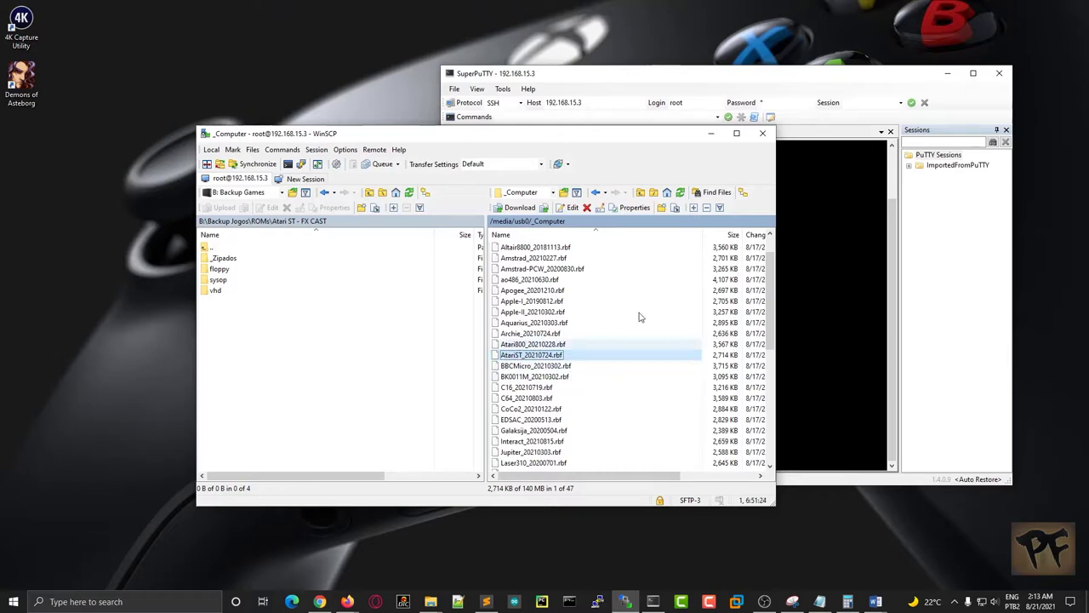
Browse the remote side back to the folder /media/usb0/games/AtariST
click(640, 192)
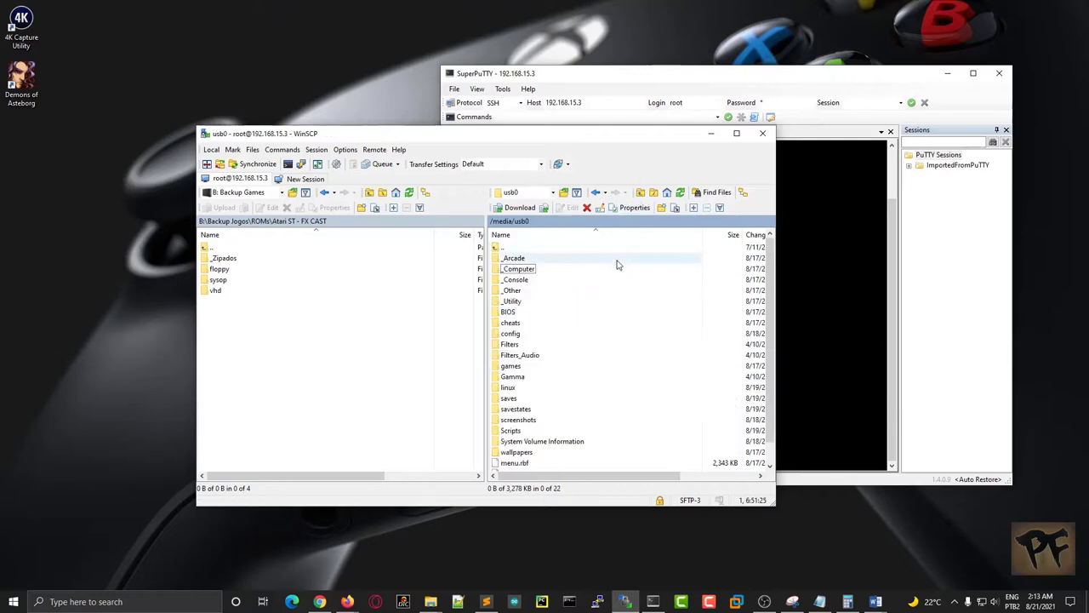
double_click(516, 366)
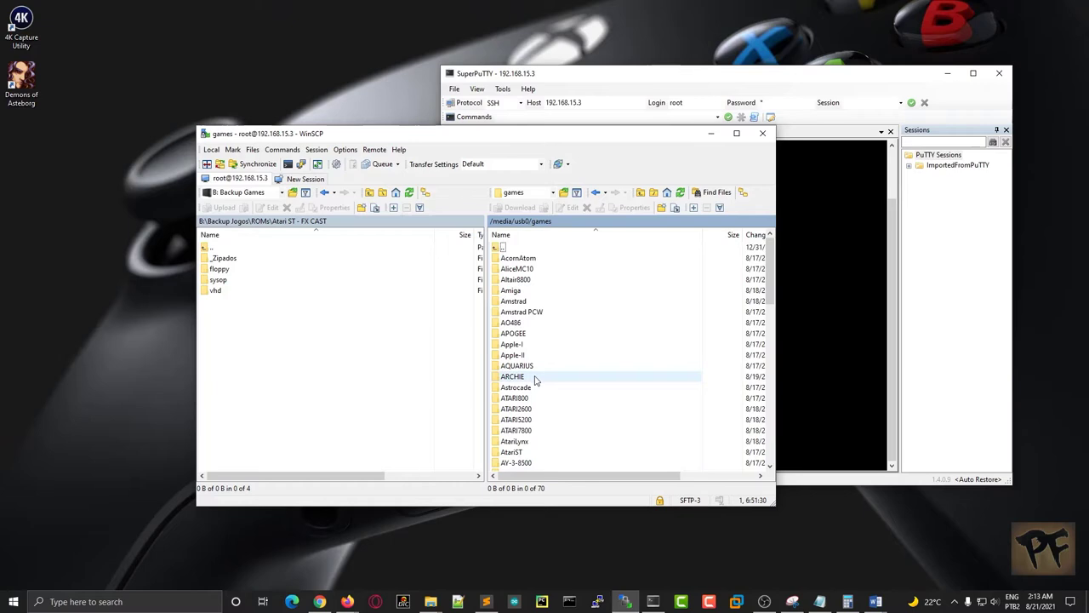
double_click(515, 452)
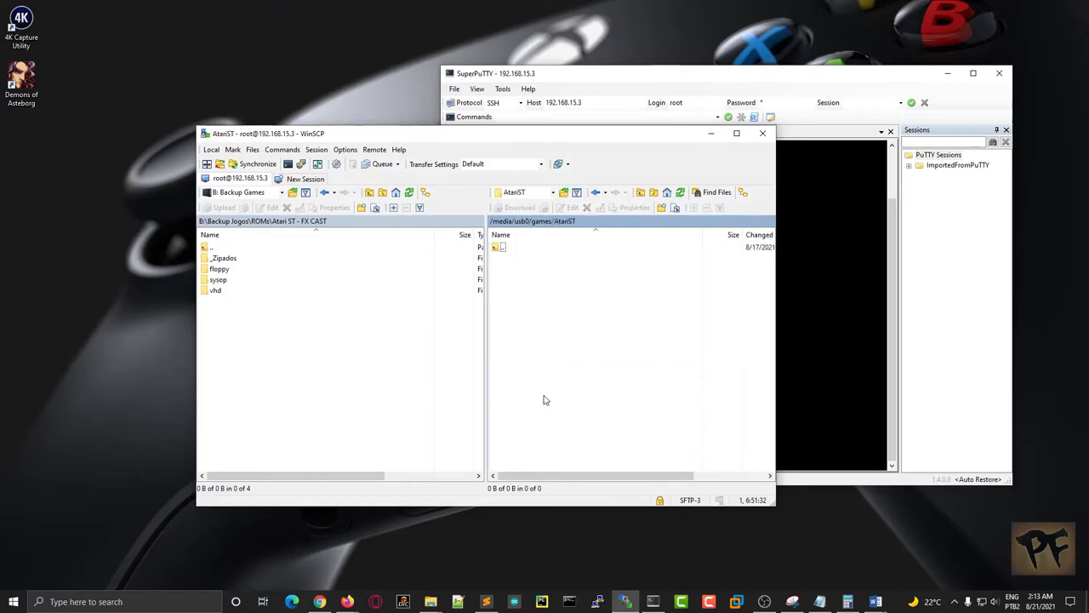
Upload the local floppy, sysop and vhd folders to /media/usb0/games/AtariST
drag(247, 351, 214, 271)
drag(228, 330, 207, 271)
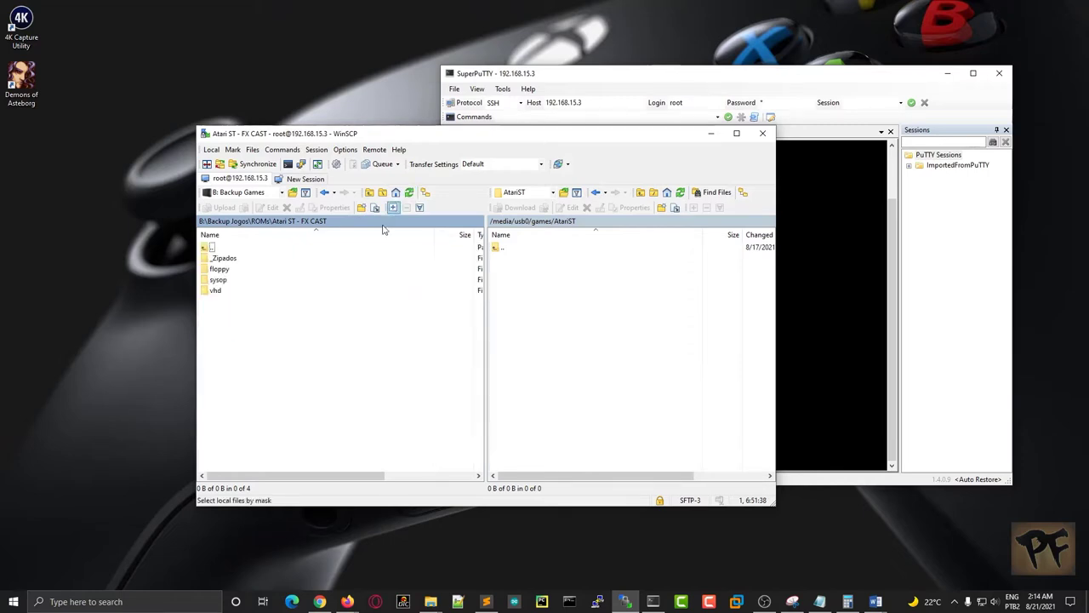
drag(219, 322, 208, 264)
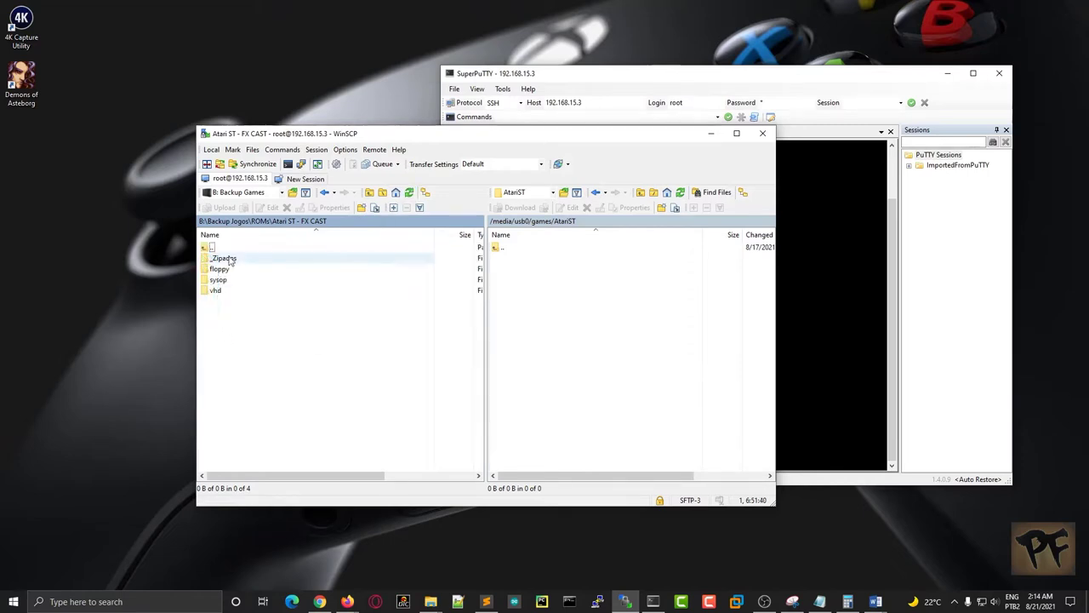
drag(245, 336, 225, 271)
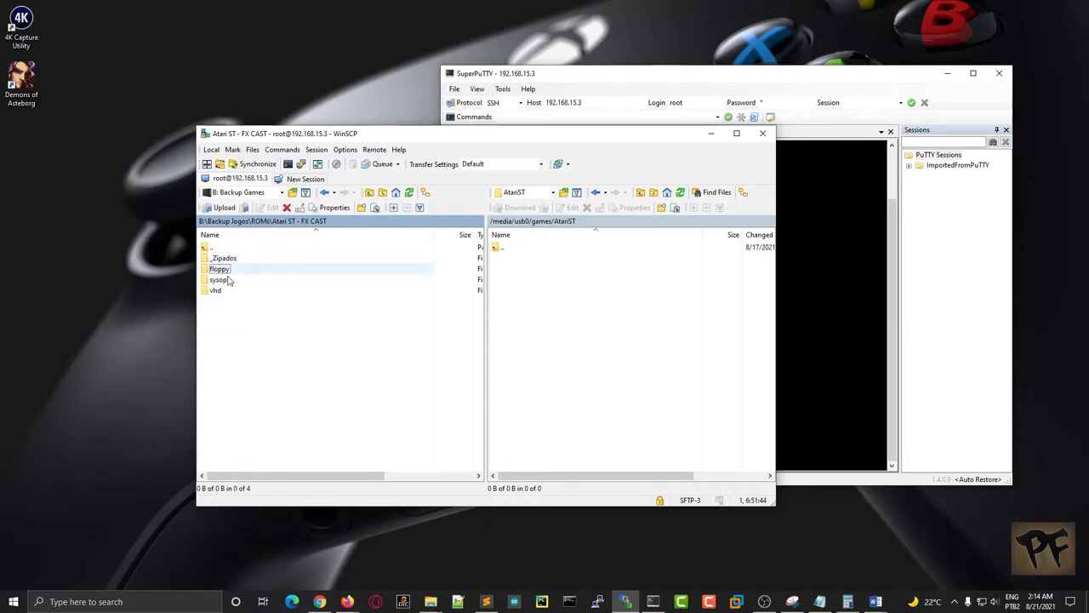
key(space)
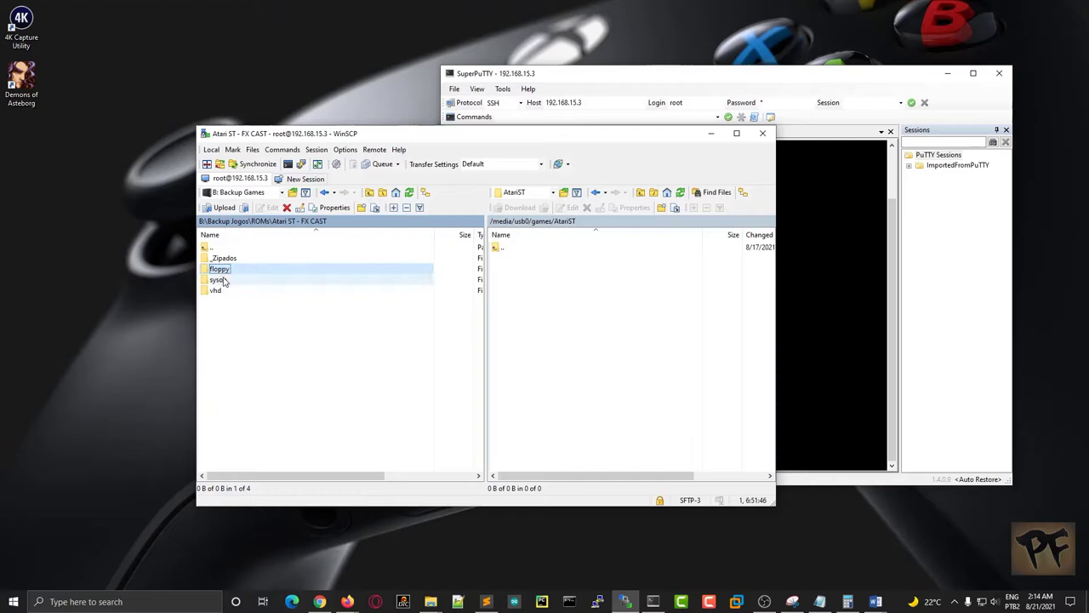
shift+click(217, 291)
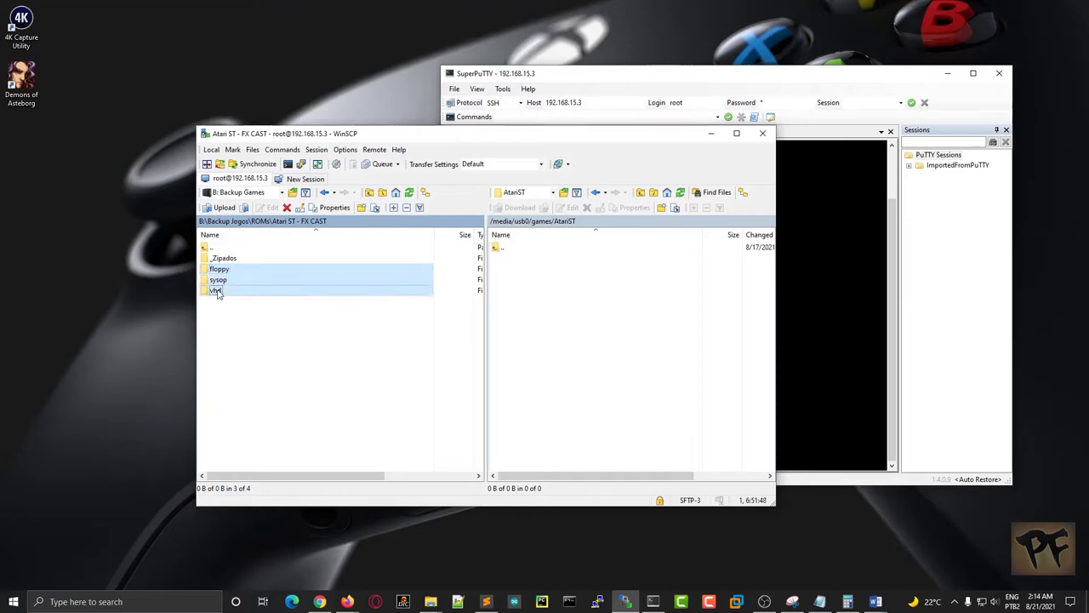
drag(217, 293, 533, 316)
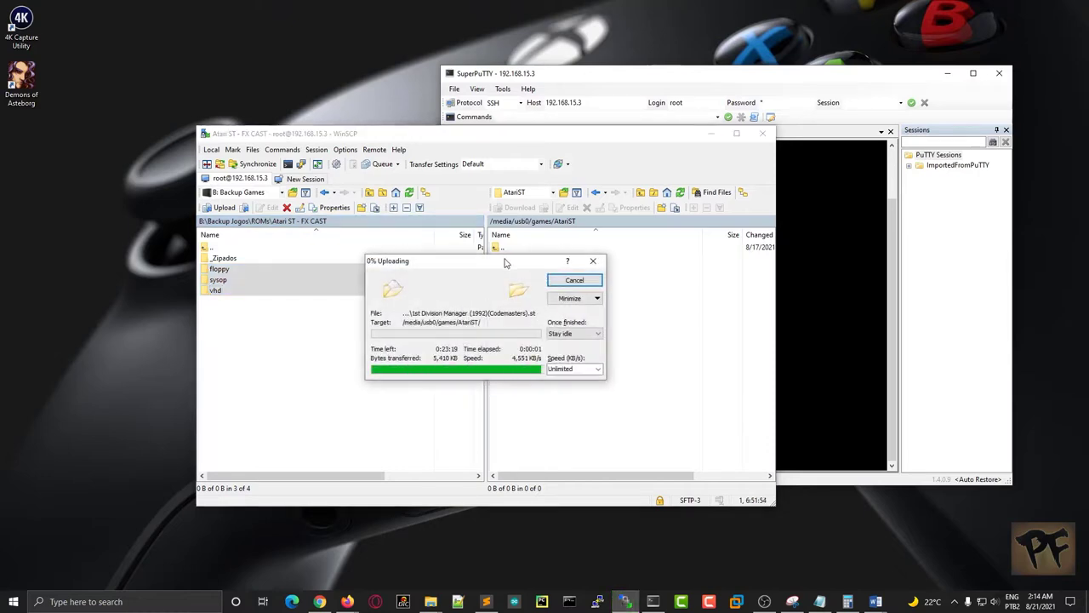
drag(529, 290, 550, 309)
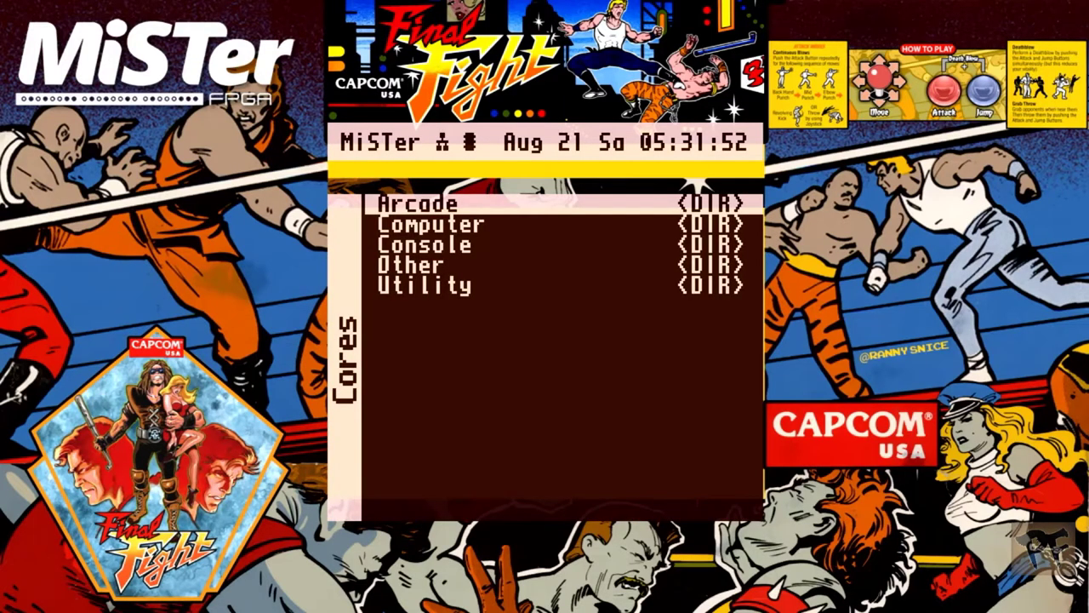
On the MiSTer, load the AtariST core from the Computer folder
key(Down)
key(Return)
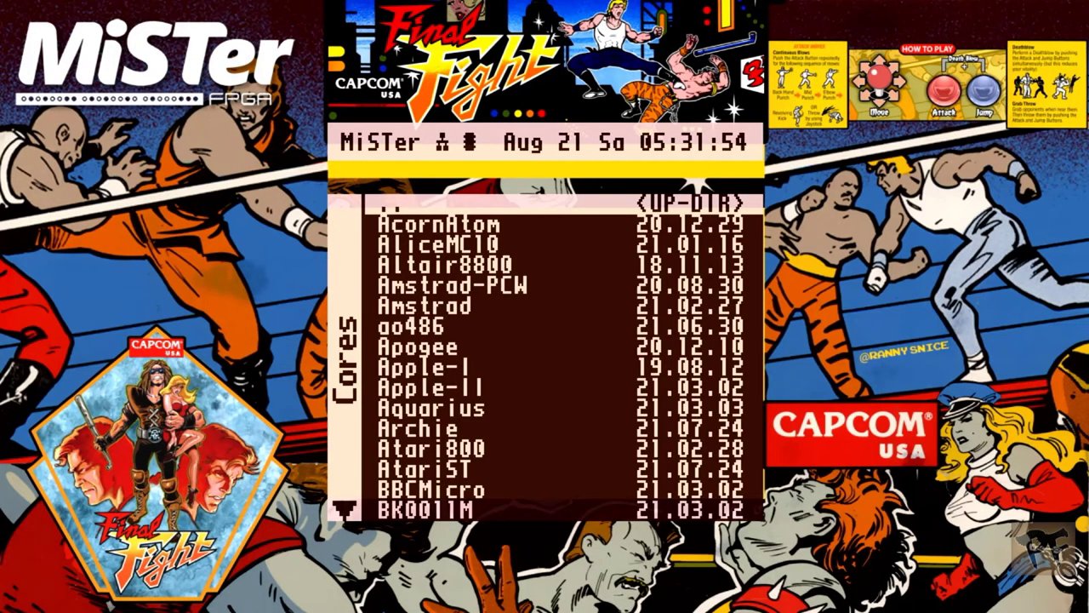
key(Down)
key(Down)
key(Down)
key(Down)
key(Down)
key(Down)
key(Down)
key(Down)
key(Down)
key(Down)
key(Down)
key(Down)
key(Down)
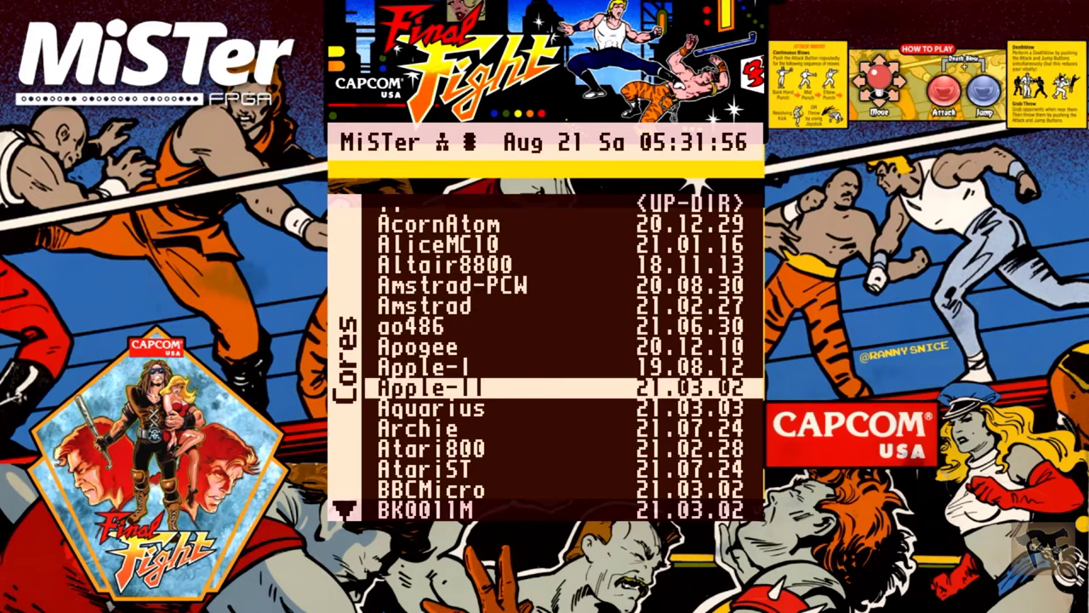
key(Return)
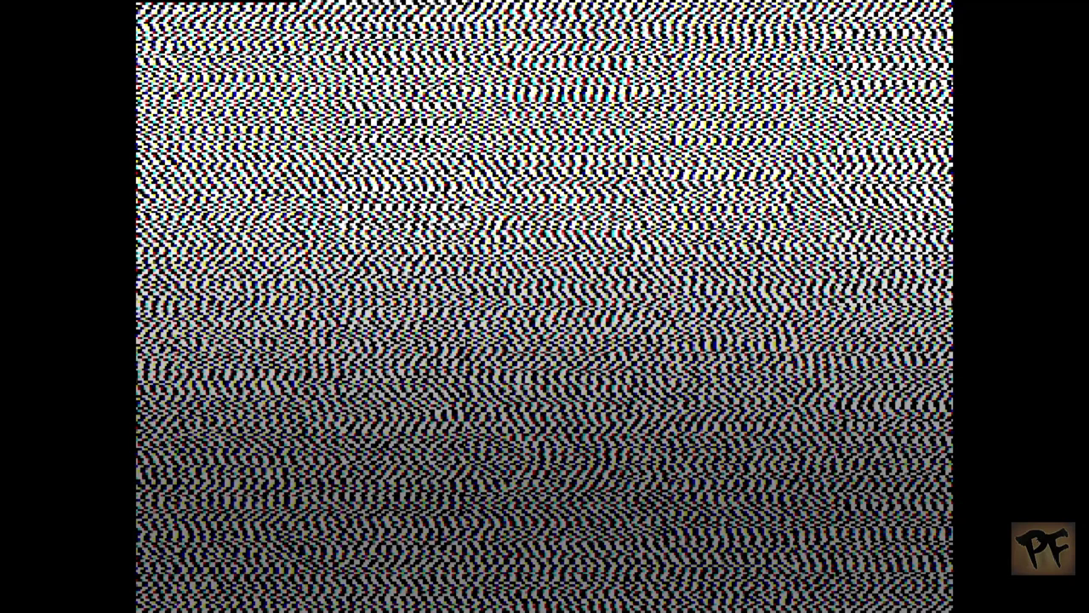
Bring up the AtariST core's configuration and set Memory to 2mb
key(F12)
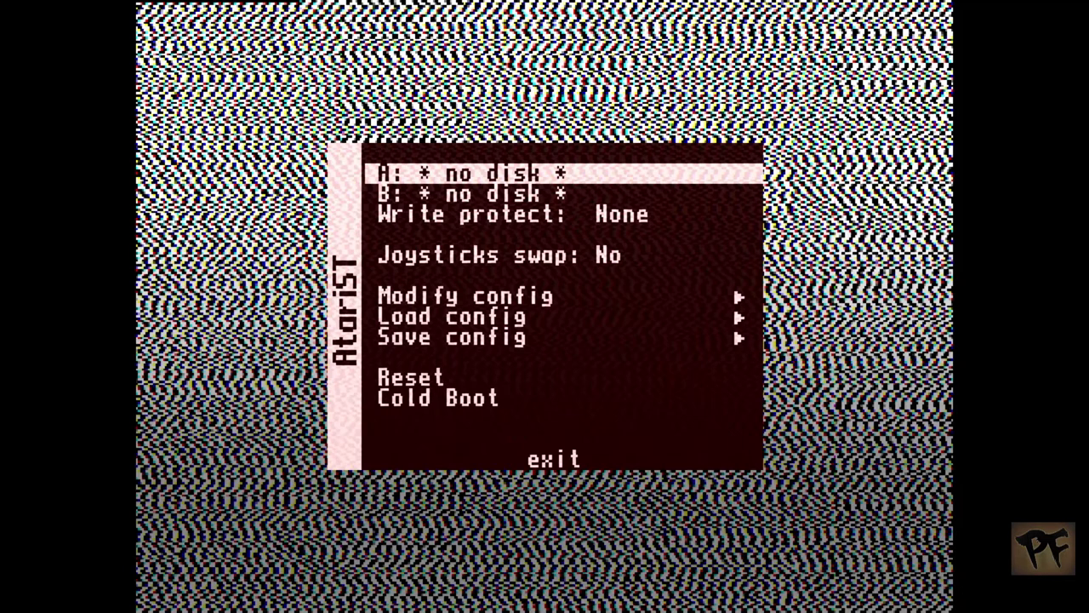
key(Down)
key(Down)
key(Down)
key(Down)
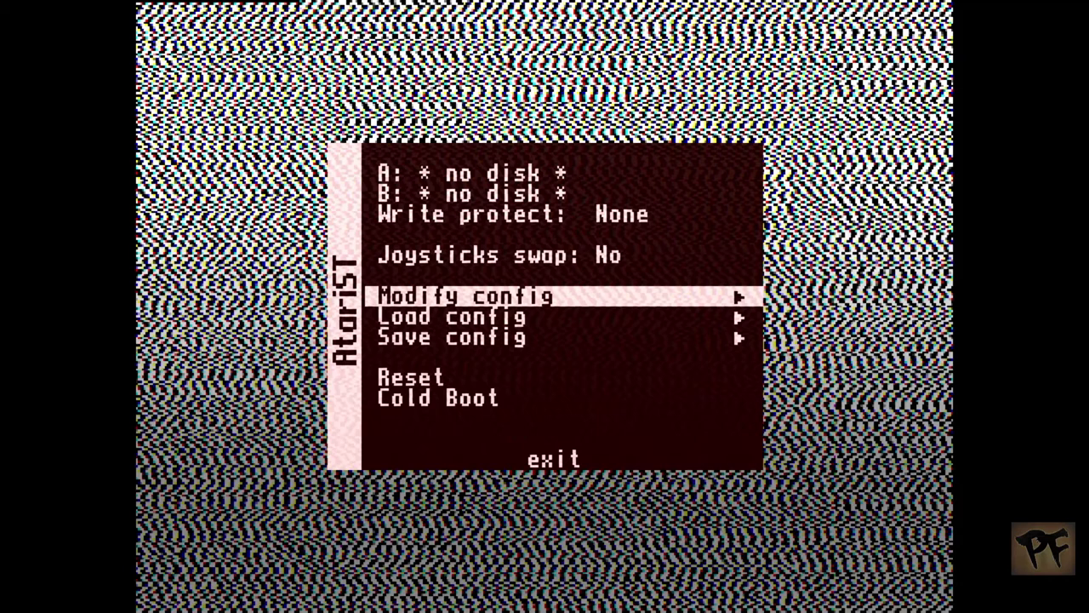
key(Return)
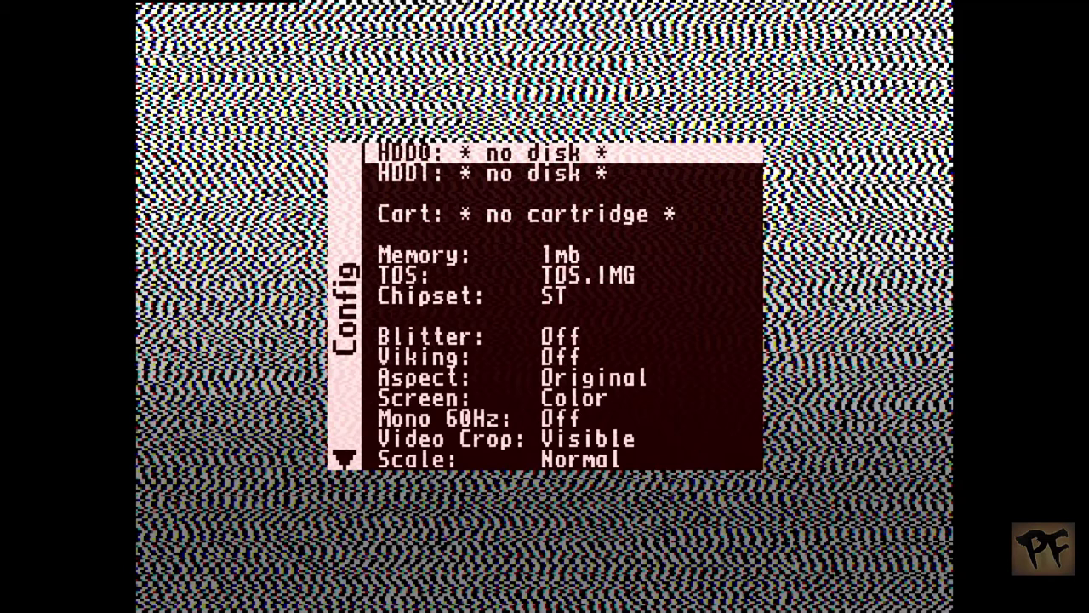
key(Down)
key(Down)
key(Down)
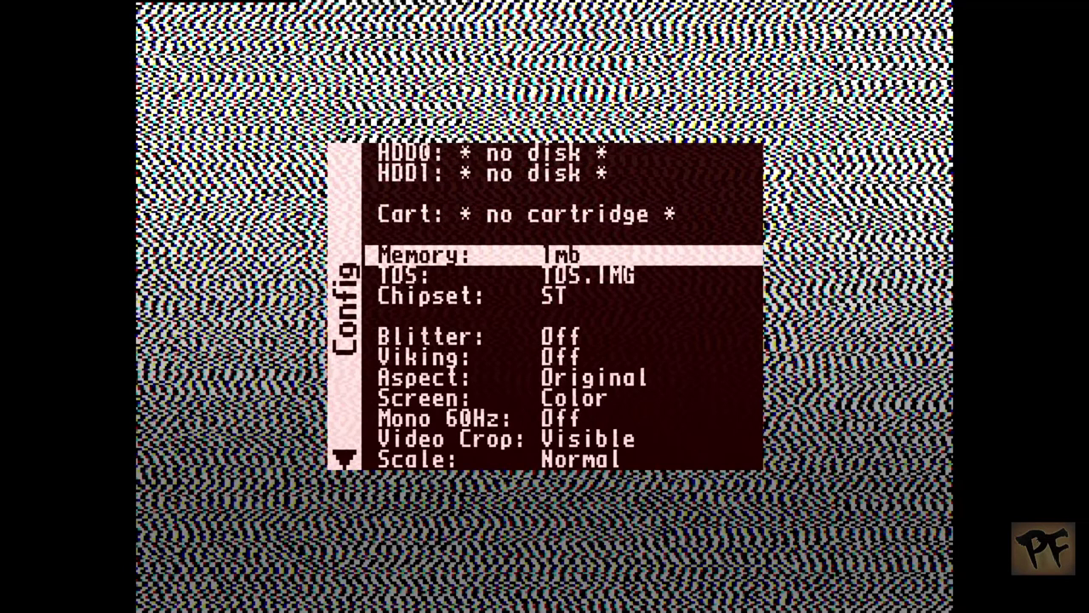
key(Return)
Set the Chipset to STE and switch Viking on
key(Down)
key(Down)
key(Return)
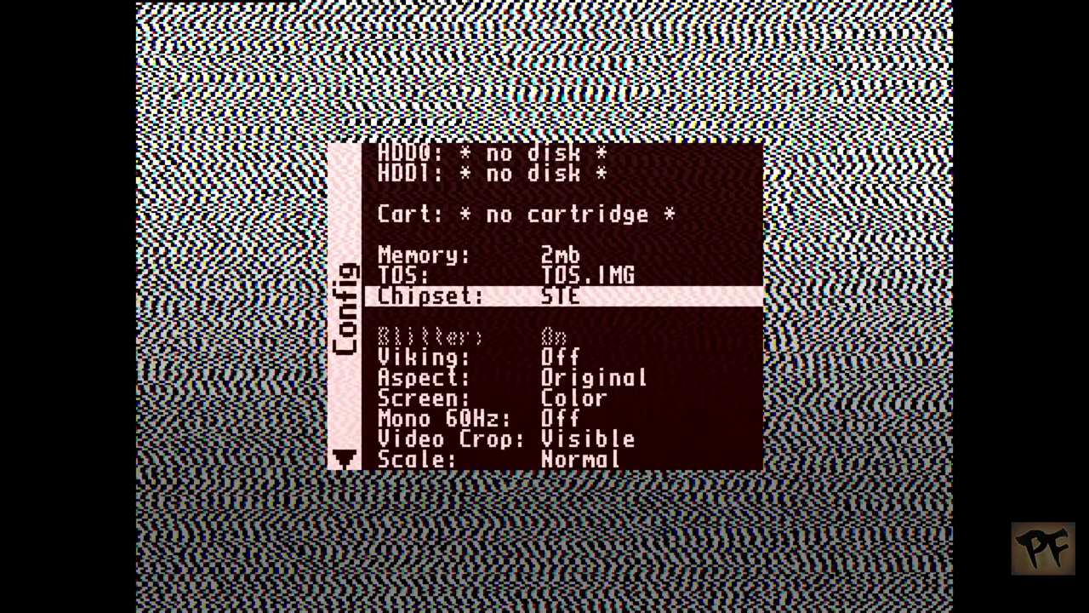
key(Down)
key(Down)
key(Return)
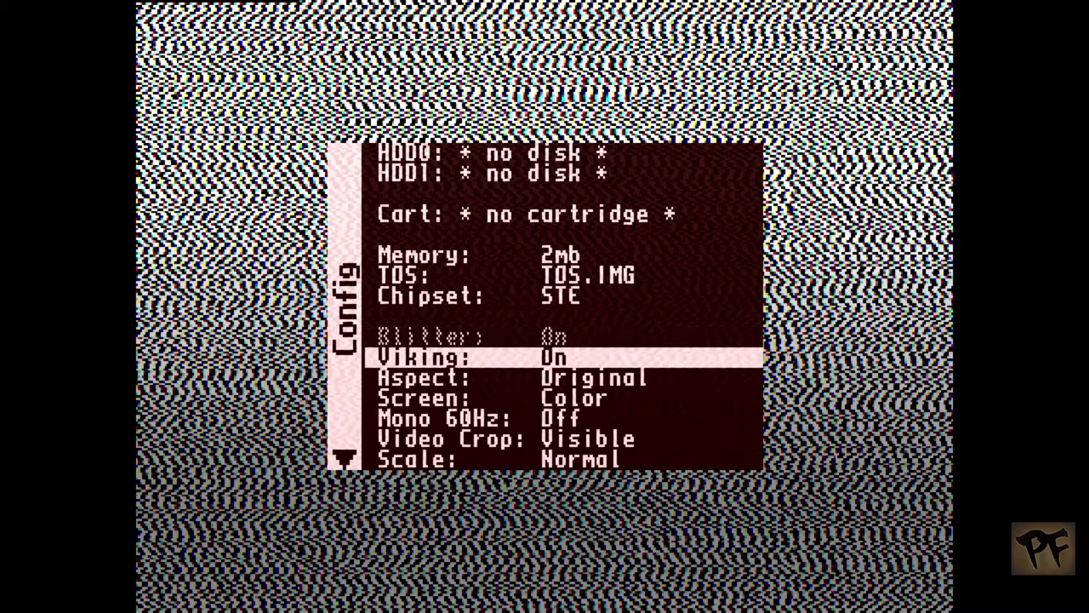
Set YM-Audio to Stereo in the core configuration
key(Down)
key(Down)
key(Down)
key(Down)
key(Down)
key(Down)
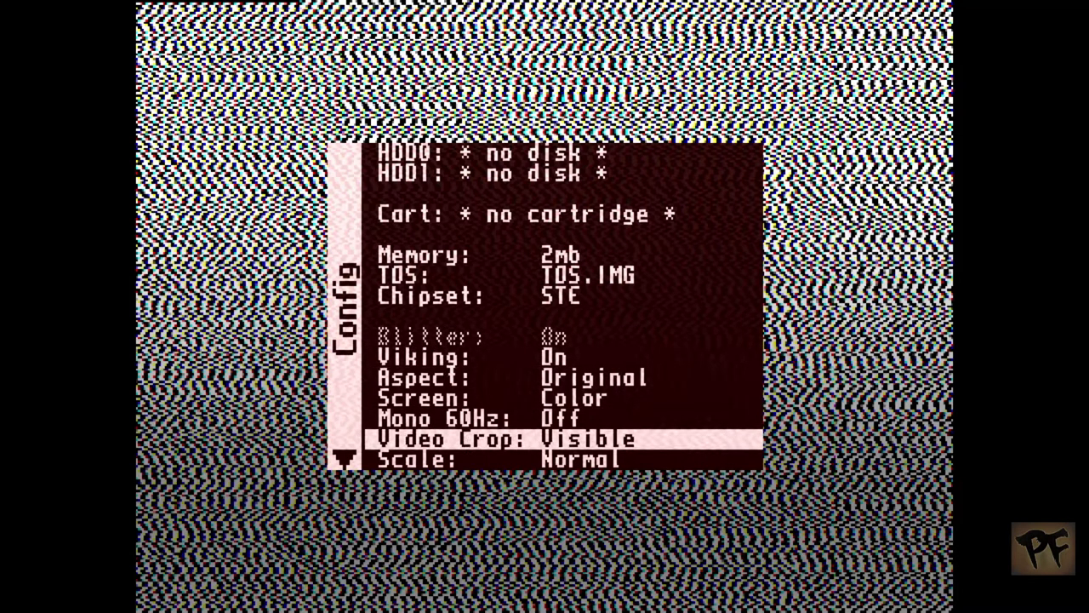
key(Down)
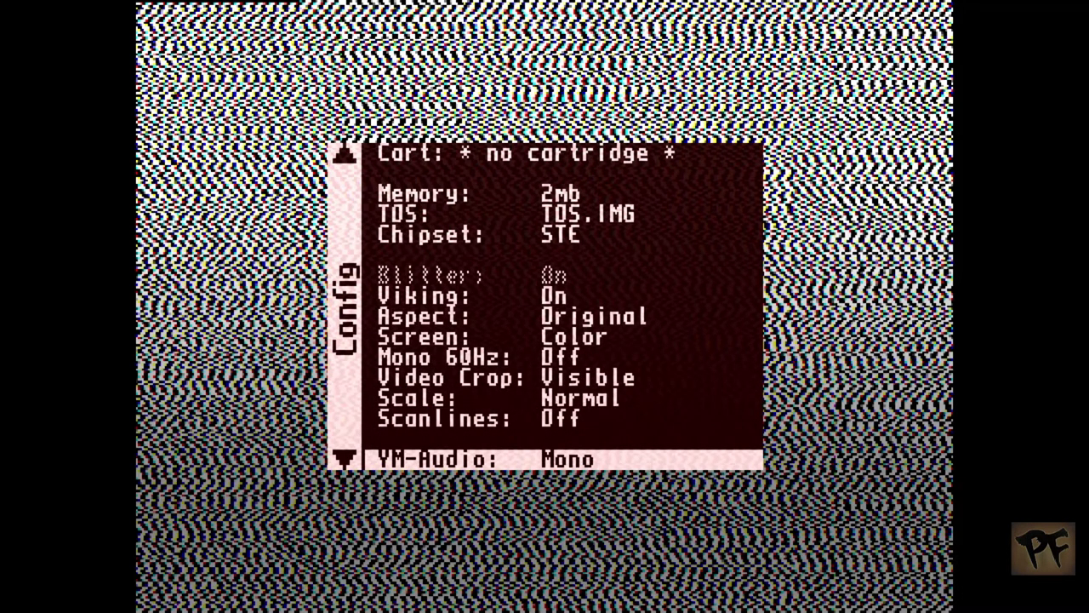
key(Return)
Mount Atari3gb from the vhd folder as hard disk HDD0
key(Up)
key(Up)
key(Up)
key(Up)
key(Up)
key(Up)
key(Up)
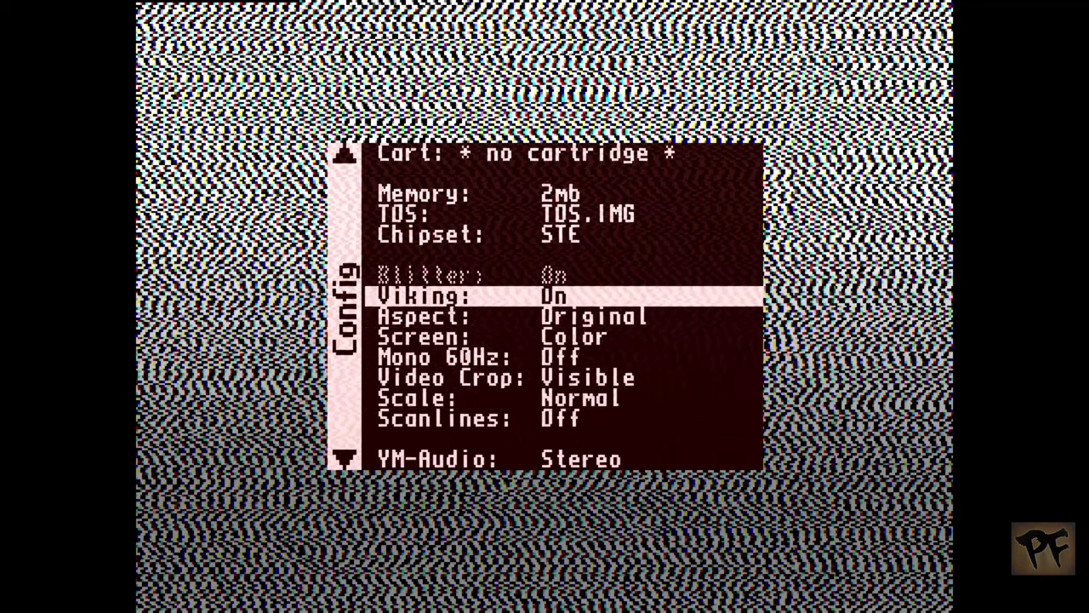
key(Up)
key(Up)
key(Up)
key(Up)
key(Up)
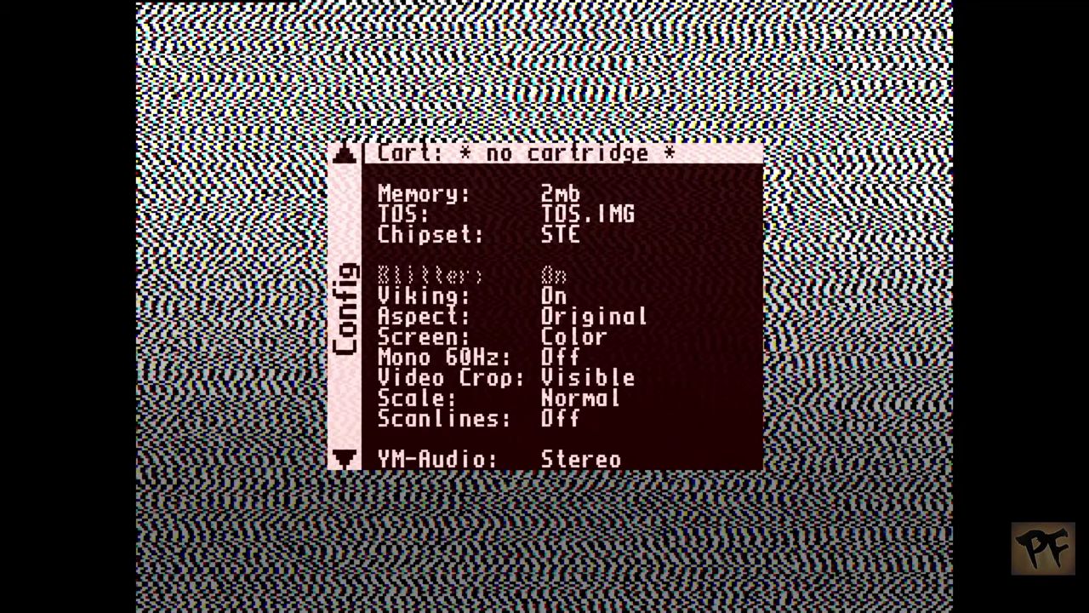
key(Up)
key(Up)
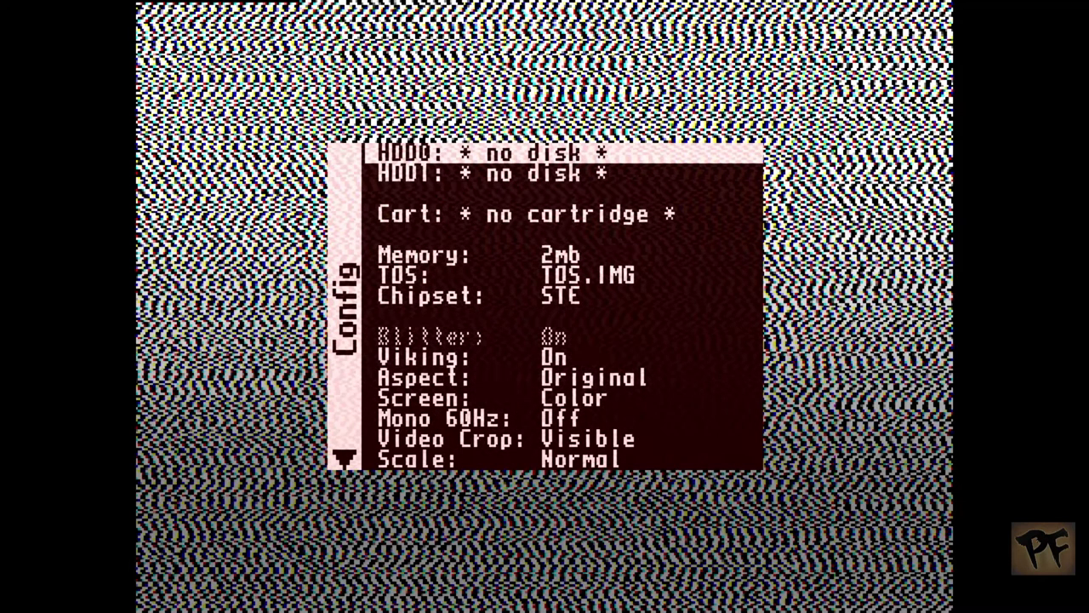
key(Return)
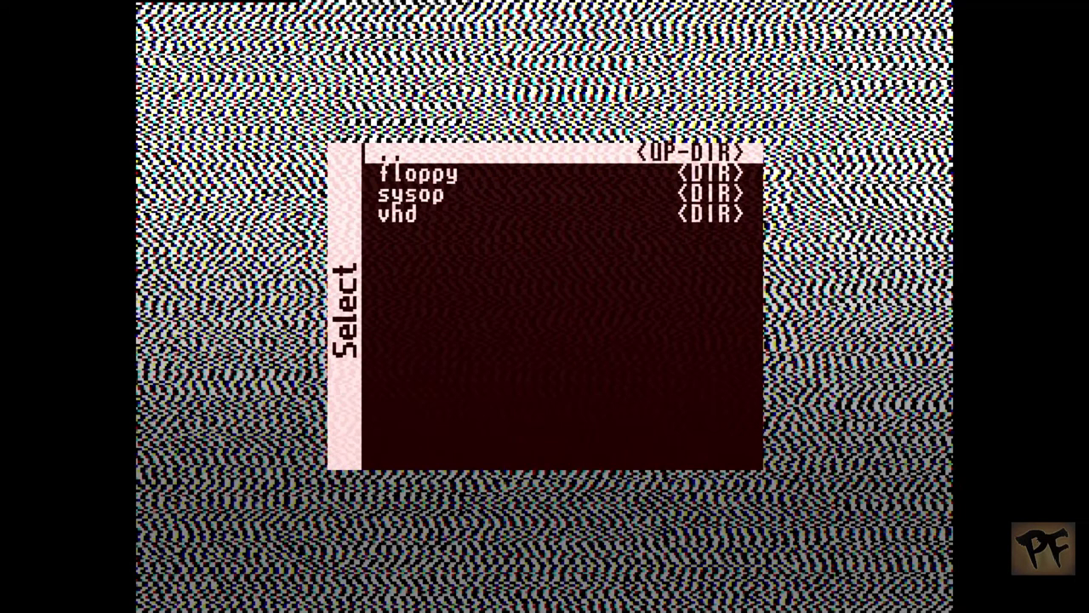
key(Down)
key(Down)
key(Down)
key(Return)
key(Down)
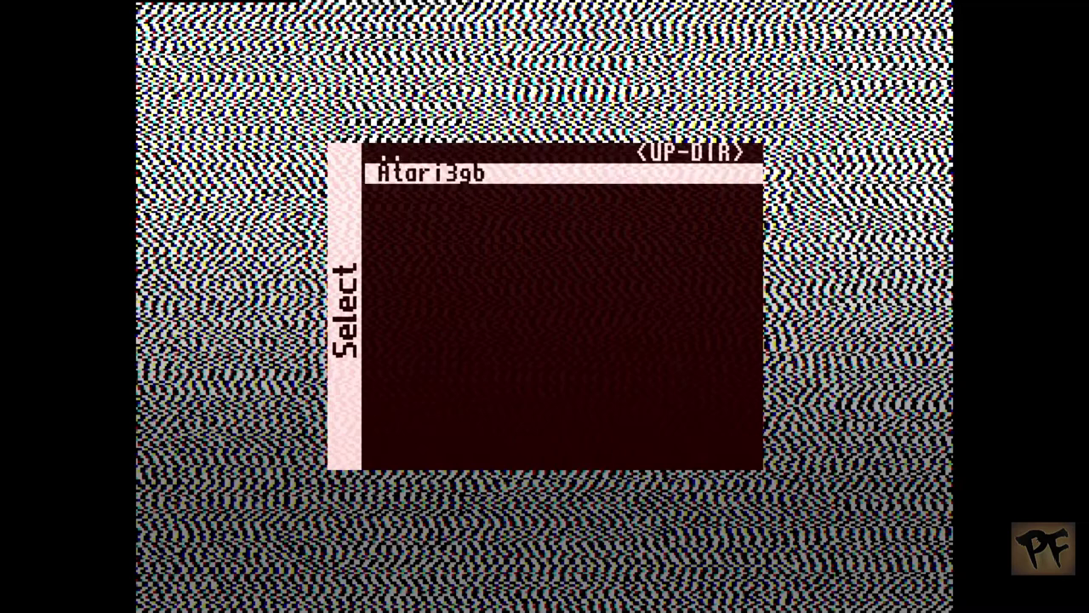
key(Return)
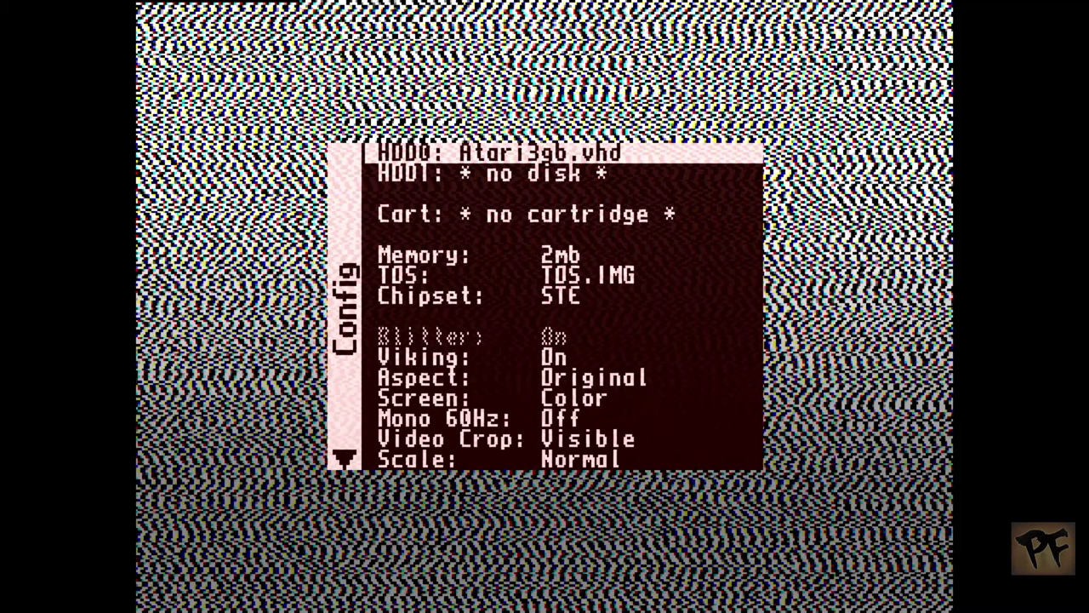
Leave the configuration and insert the BLANK disk image from the floppy folder into drive A
key(Up)
key(Return)
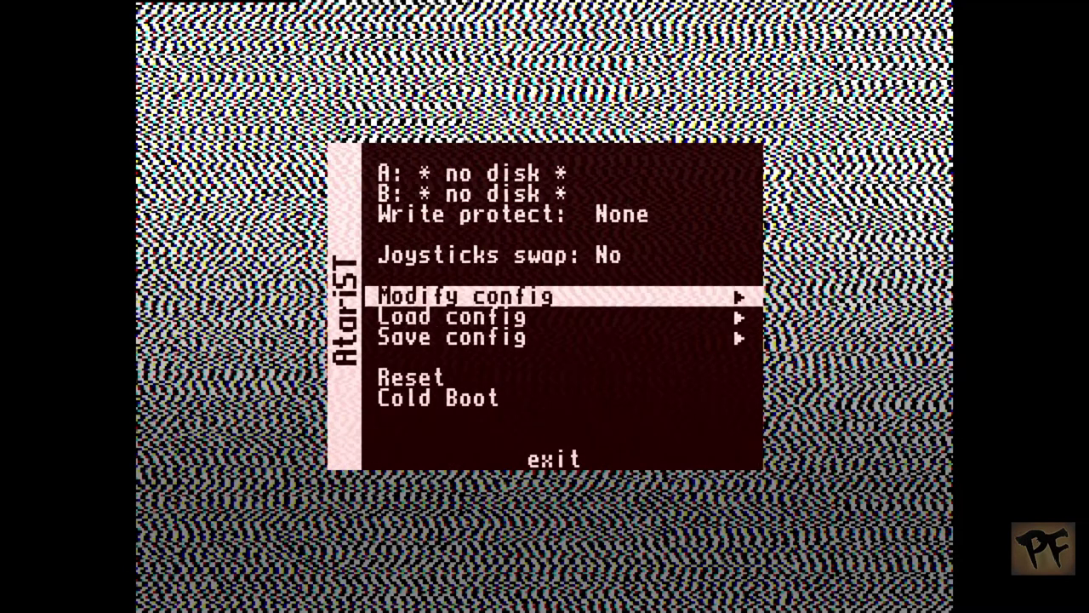
key(Up)
key(Up)
key(Up)
key(Up)
key(Return)
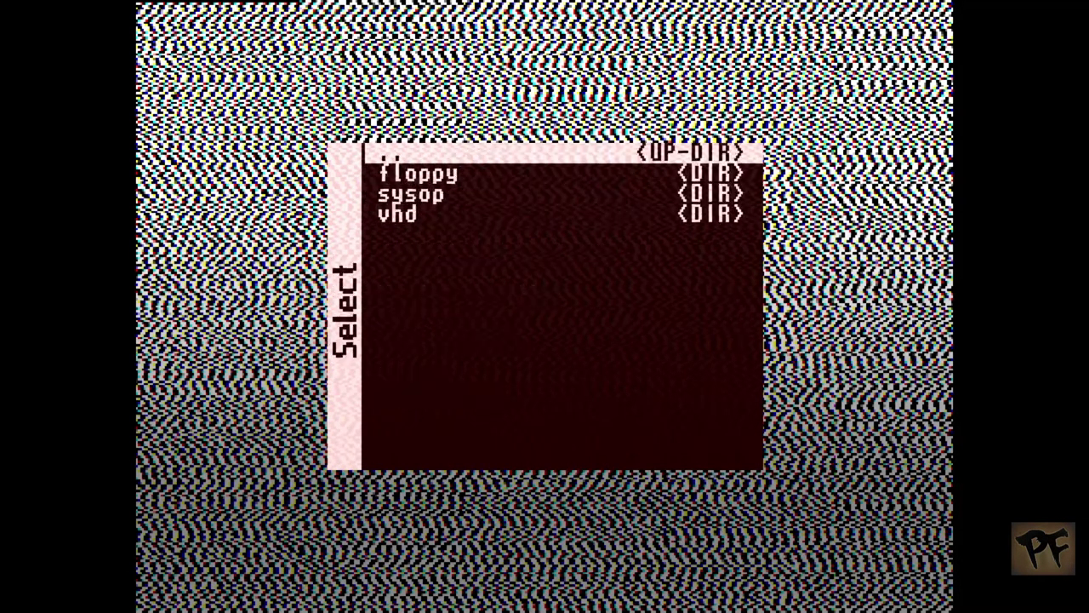
key(Down)
key(Return)
key(Down)
key(Down)
key(Down)
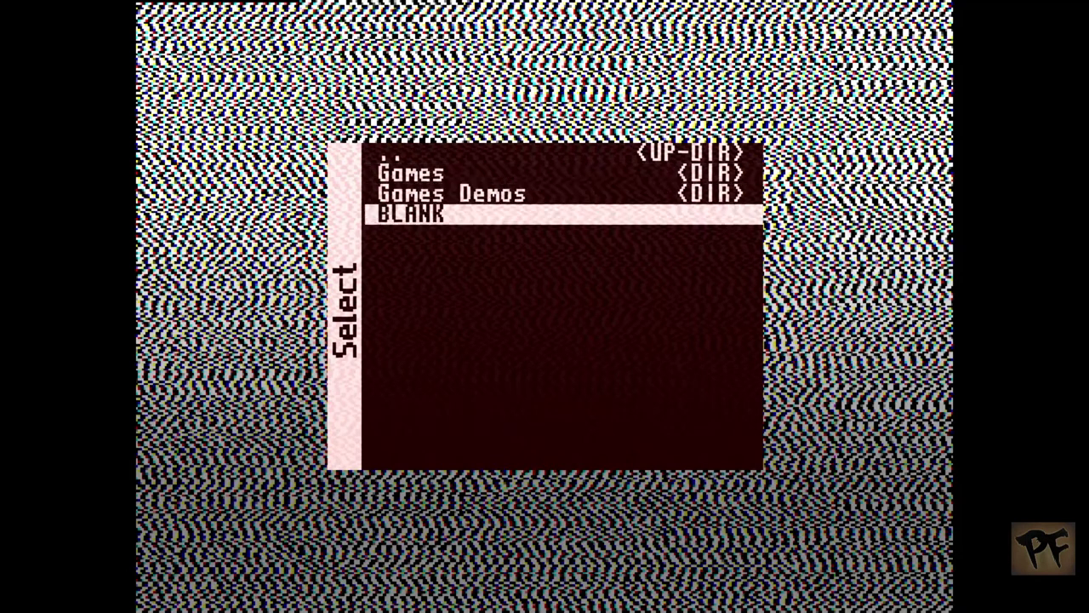
key(Return)
Choose tos162us from the sysop folder as the TOS image in the core configuration
key(Down)
key(Down)
key(Down)
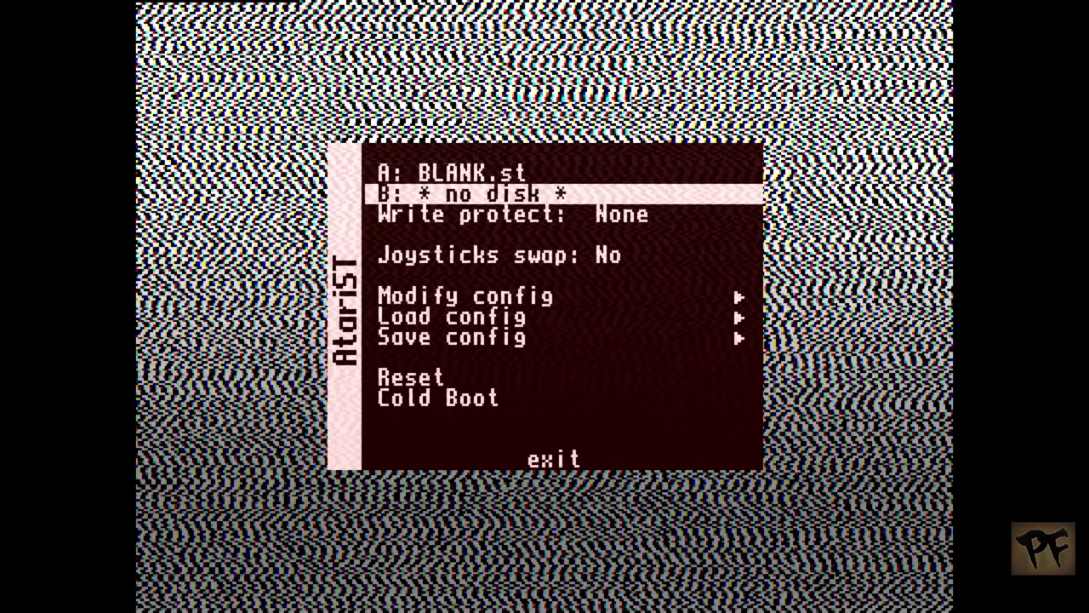
key(Return)
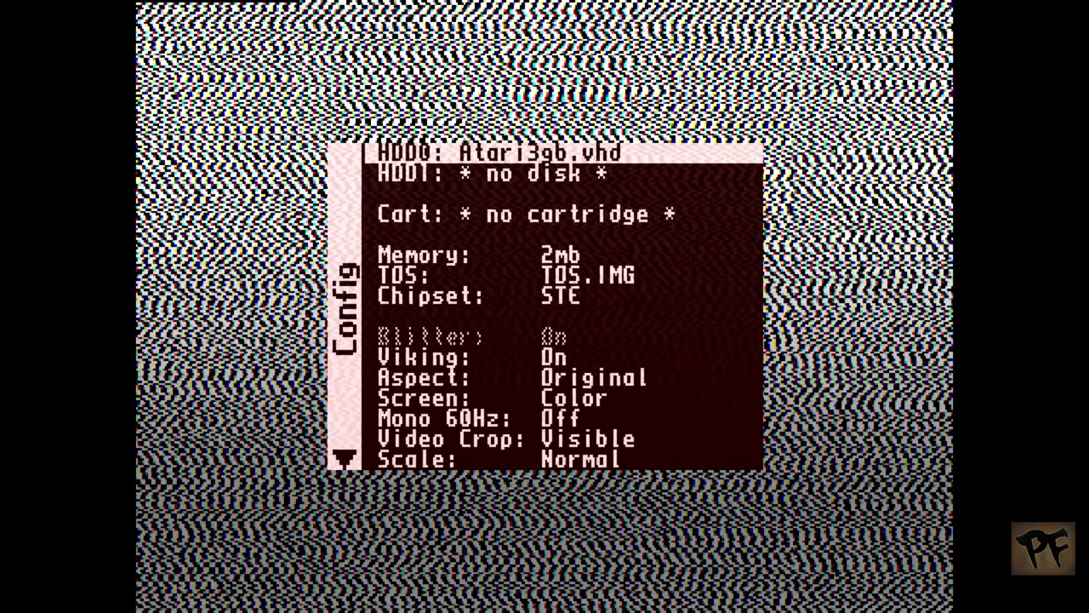
key(Down)
key(Down)
key(Down)
key(Down)
key(Return)
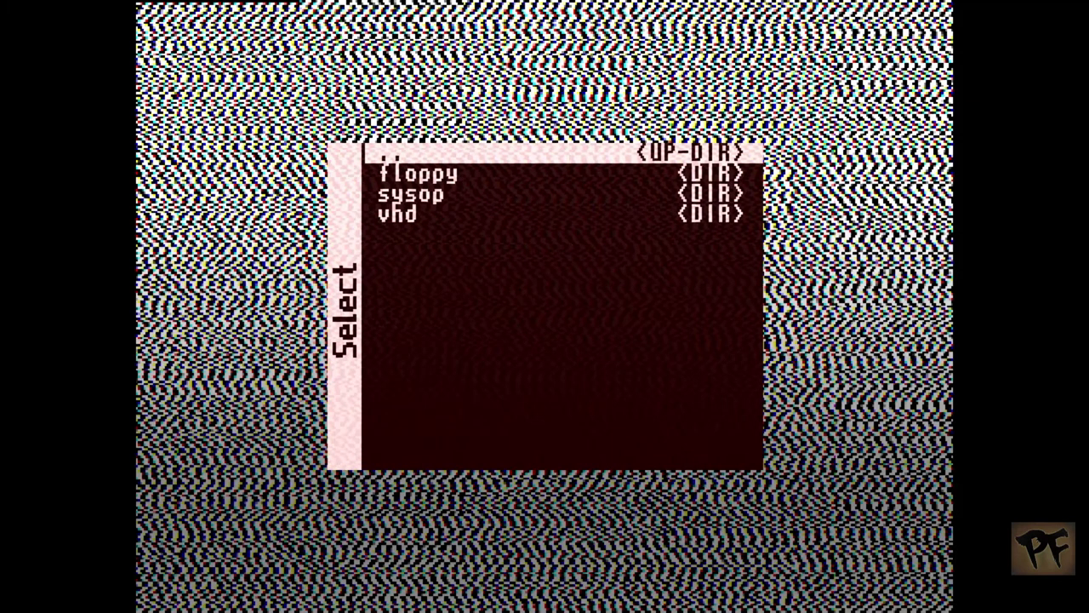
key(Down)
key(Down)
key(Return)
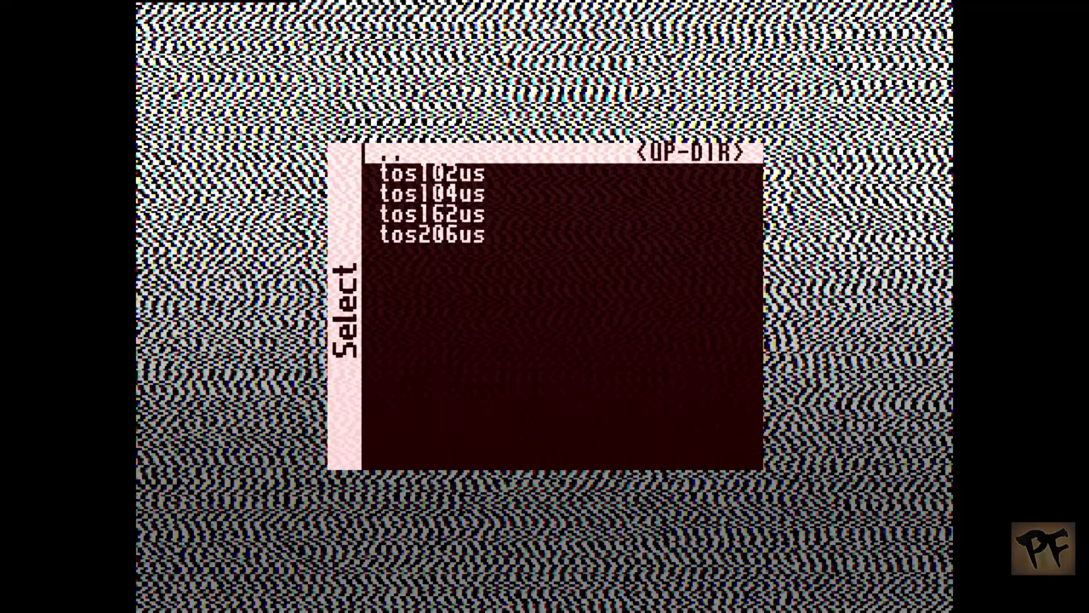
key(Down)
key(Down)
key(Down)
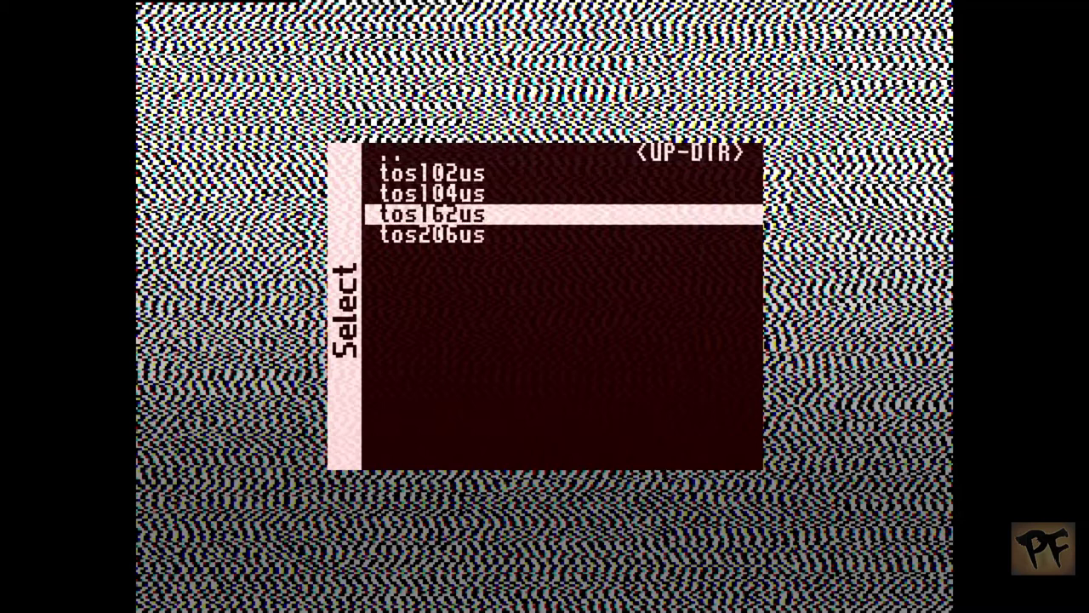